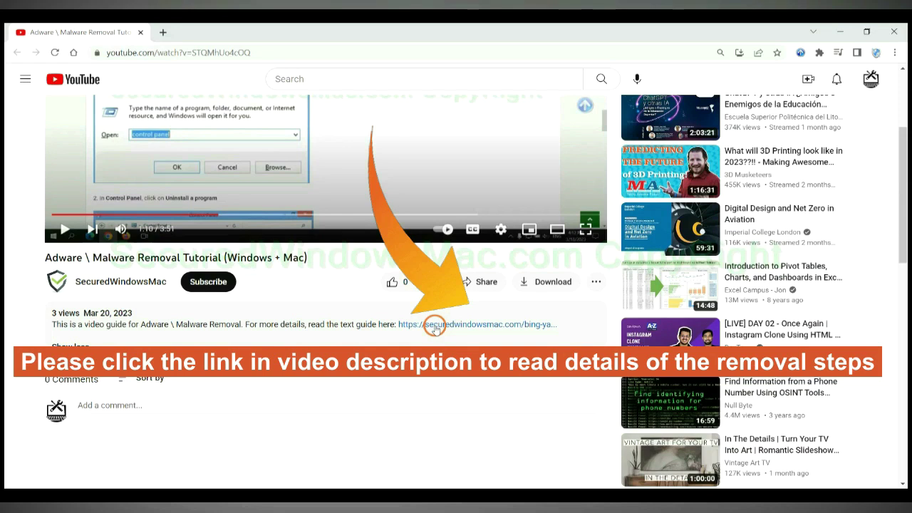
Step: Open the securedwindowsmac.com Bing/Yahoo redirect removal guide from the video description in a new tab
click(435, 327)
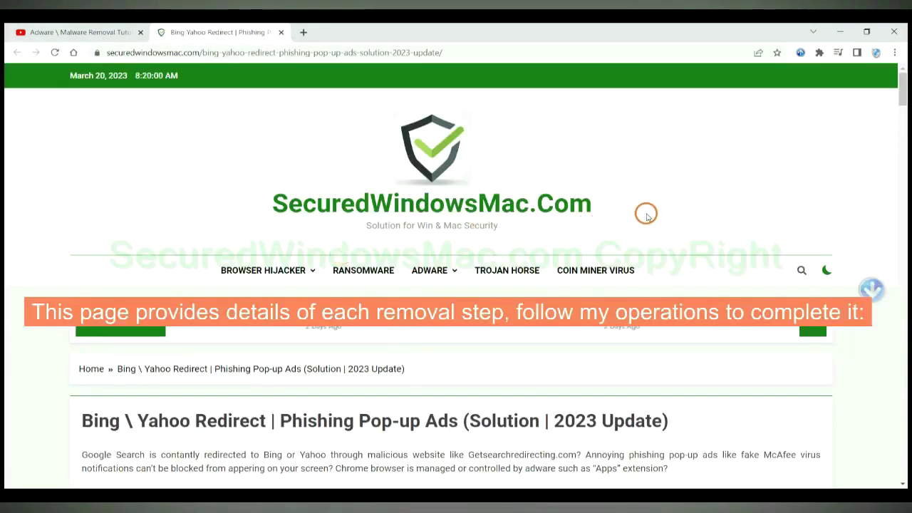
Step: Scroll to the highlighted Instant Automatic Removal heading and on to the Download SpyHunter buttons
scroll(531, 279, down, 5)
scroll(496, 318, down, 4)
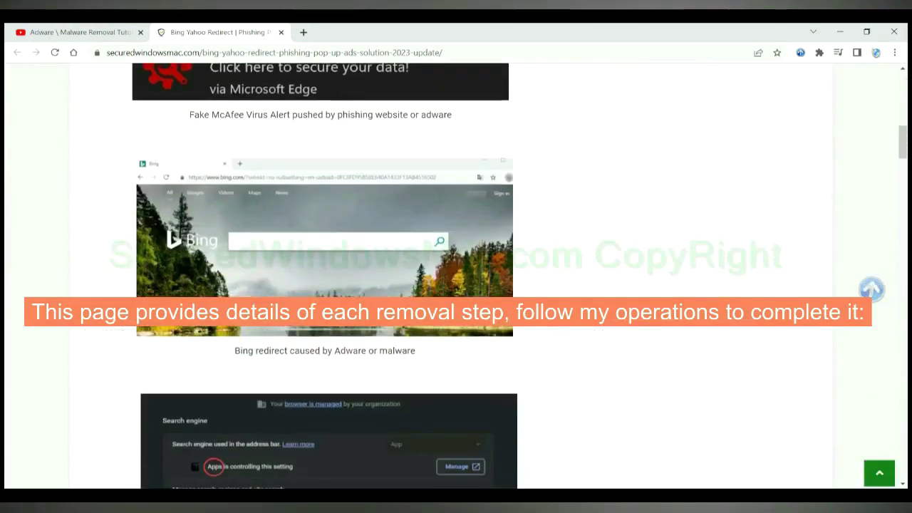
scroll(497, 318, down, 5)
scroll(497, 319, down, 2)
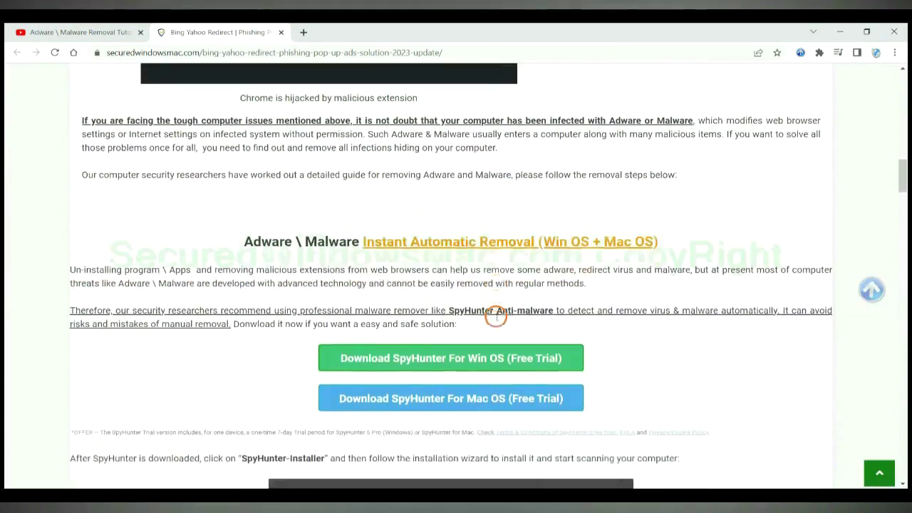
scroll(496, 319, down, 1)
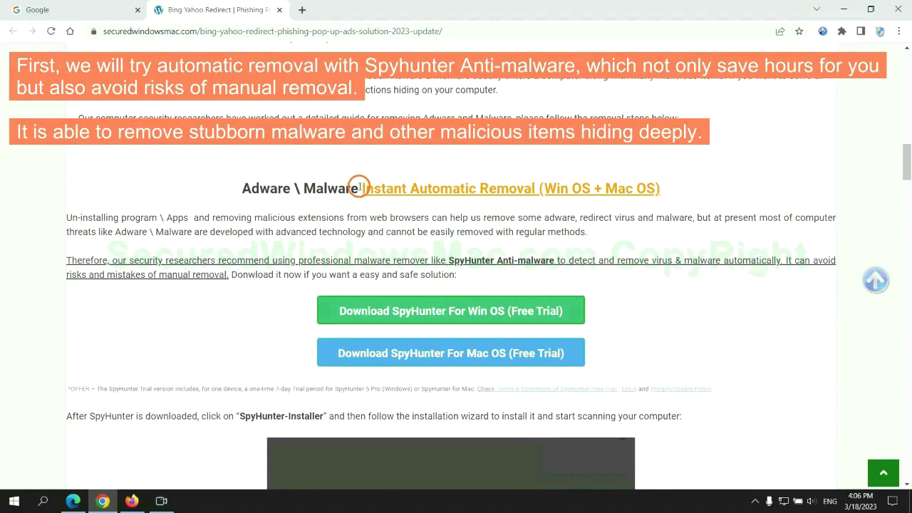
drag(360, 188, 533, 188)
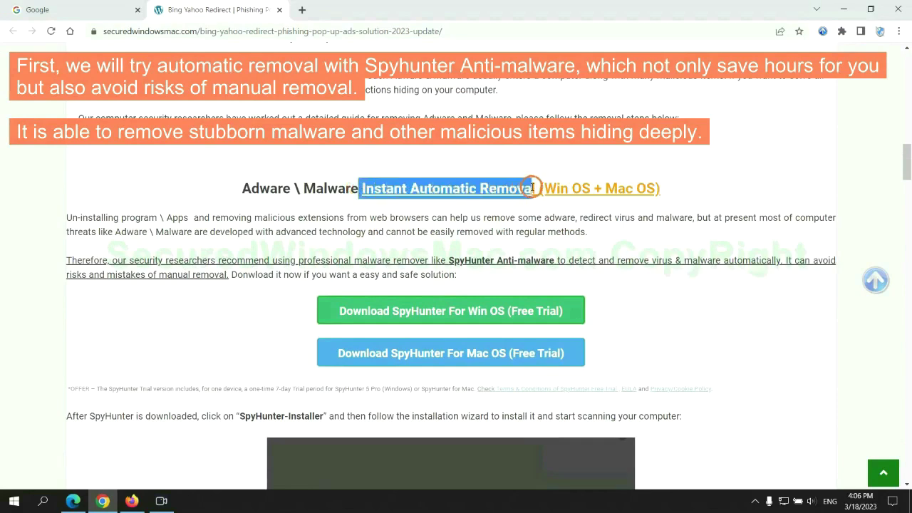
click(455, 158)
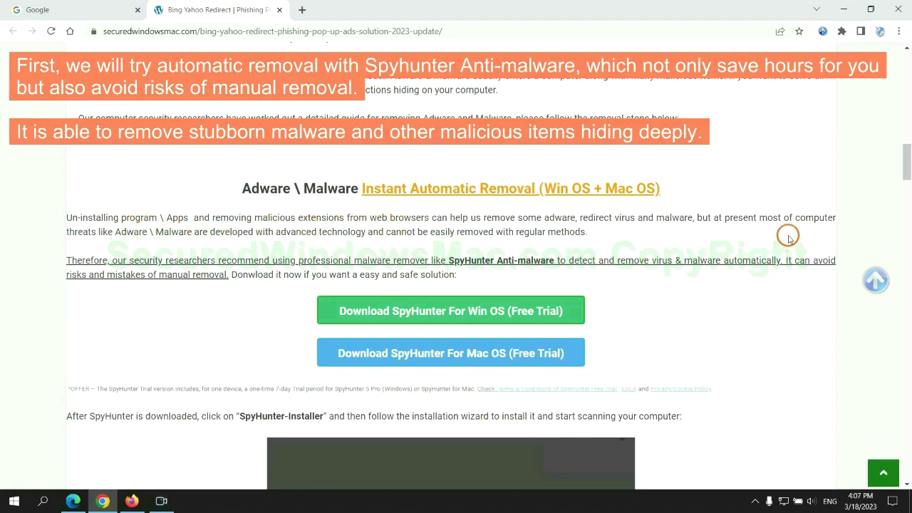
scroll(438, 239, down, 1)
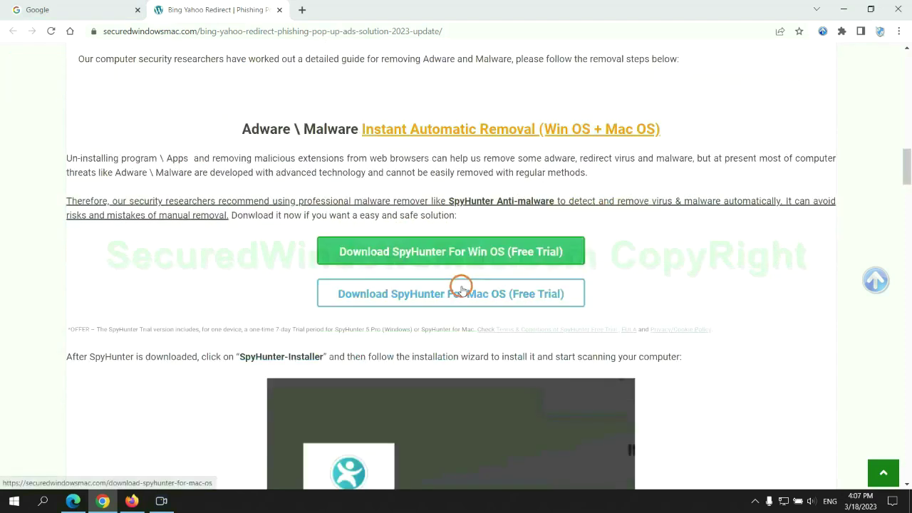
scroll(461, 287, down, 1)
scroll(452, 267, down, 1)
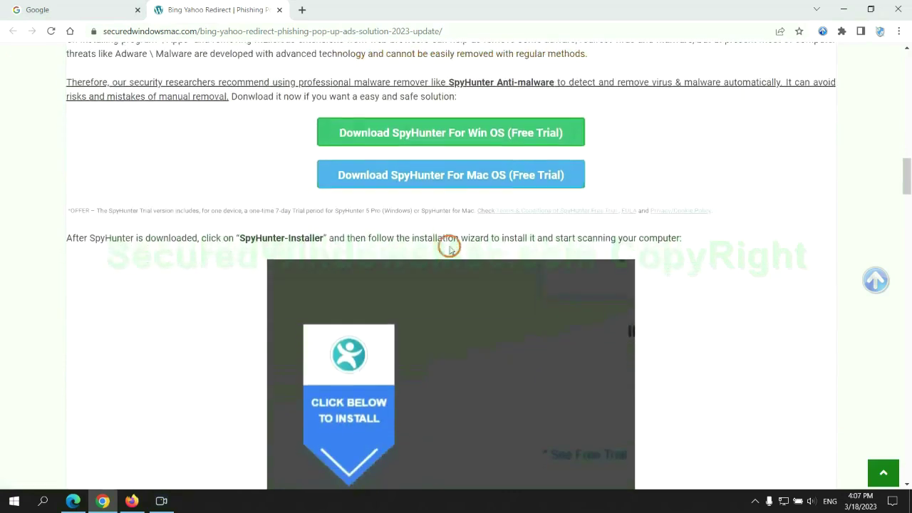
Step: Download SpyHunter-Installer.exe for Windows, keep it despite the warning, and launch it
click(461, 137)
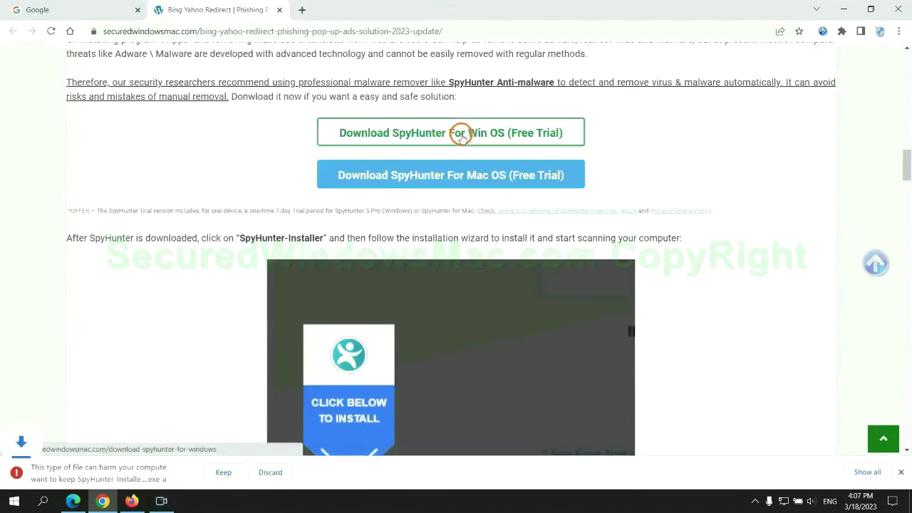
click(220, 471)
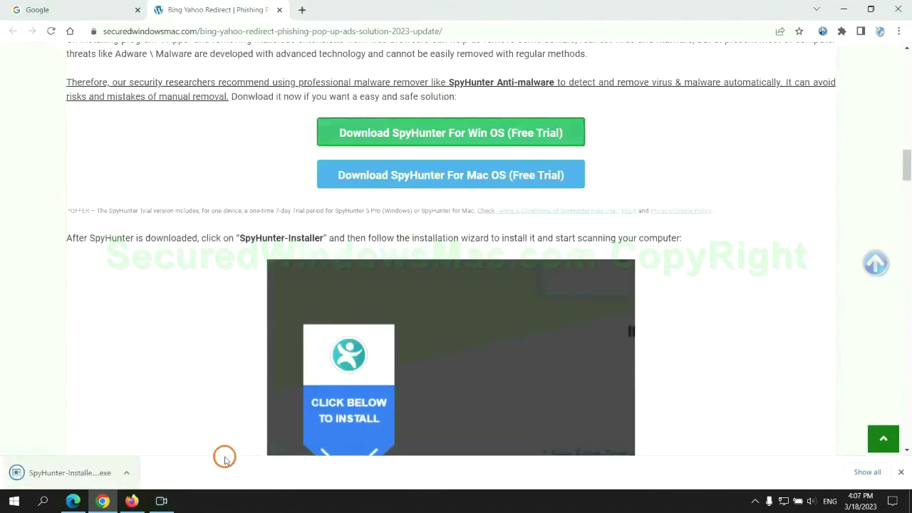
click(87, 474)
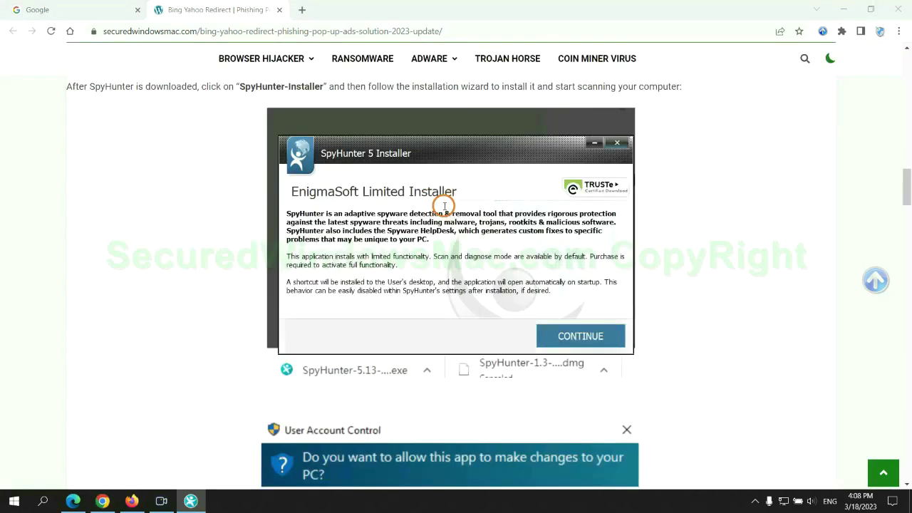
Step: Accept the EULA, install SpyHunter 5, scan (703 issues found), and choose the 7-day free trial
click(599, 336)
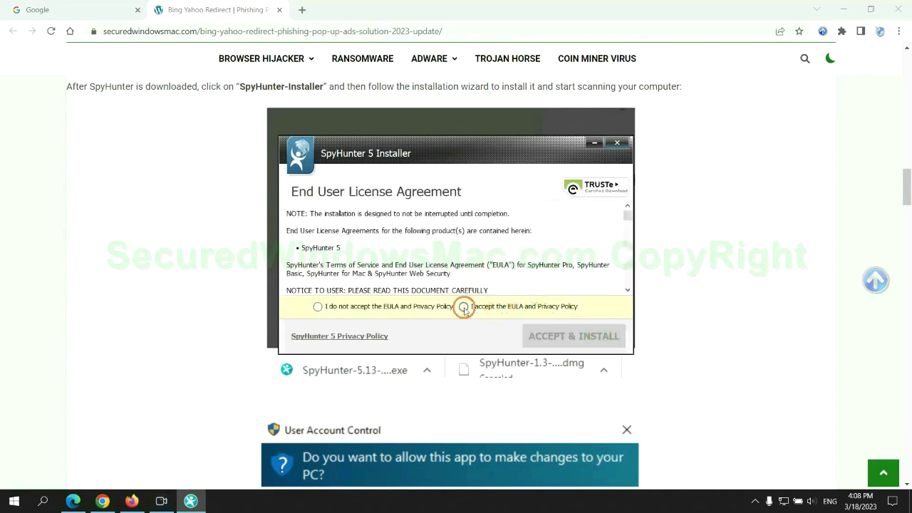
click(462, 306)
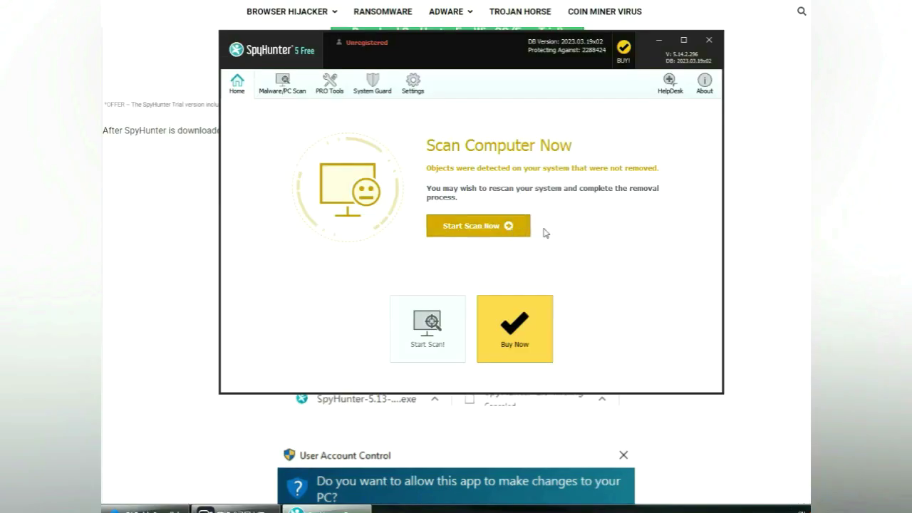
click(524, 227)
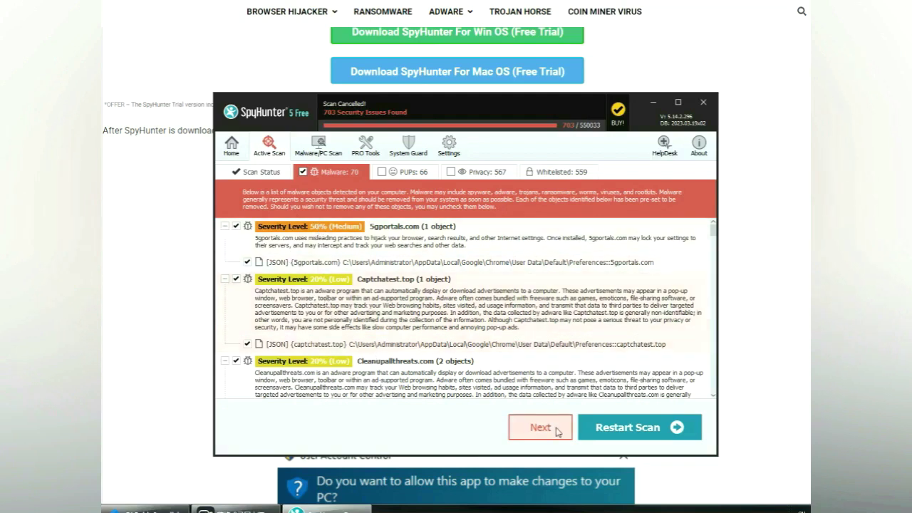
click(556, 429)
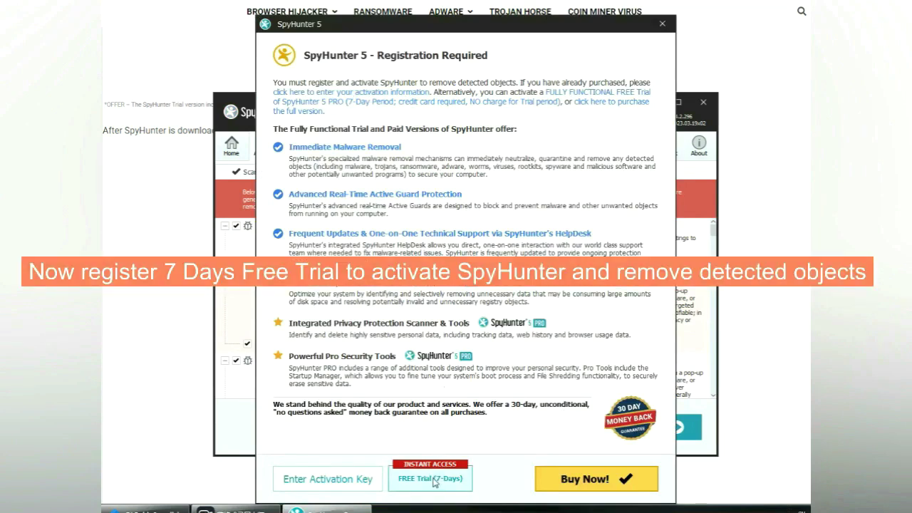
click(432, 480)
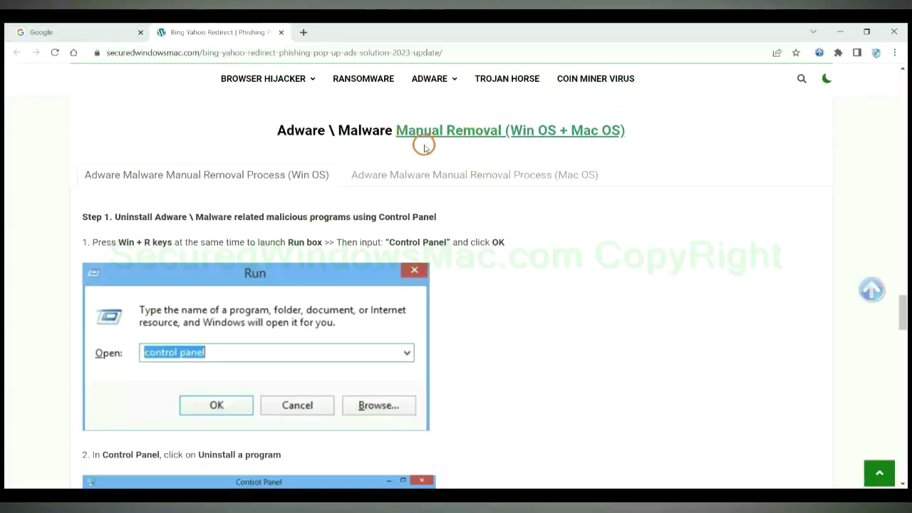
Step: Highlight Win OS, then Mac OS, in the Manual Removal heading and show the Mac OS steps
drag(510, 133, 556, 132)
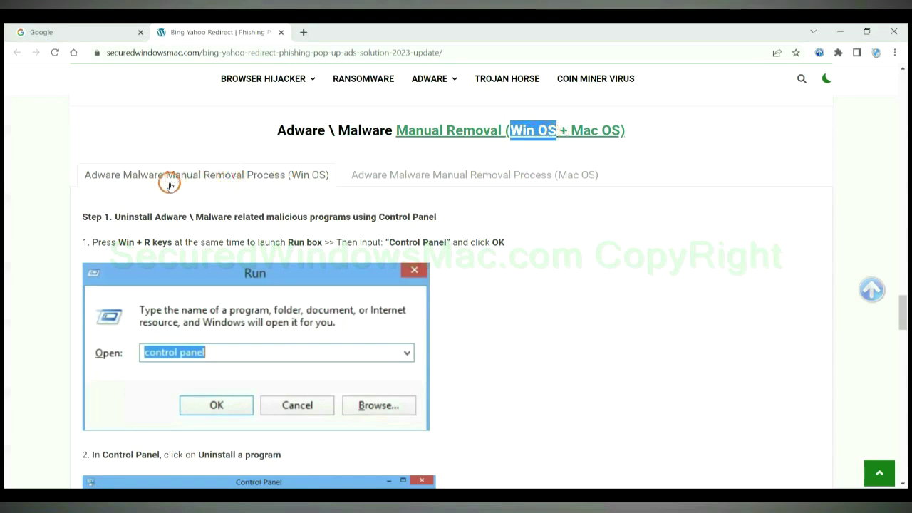
drag(571, 132, 623, 131)
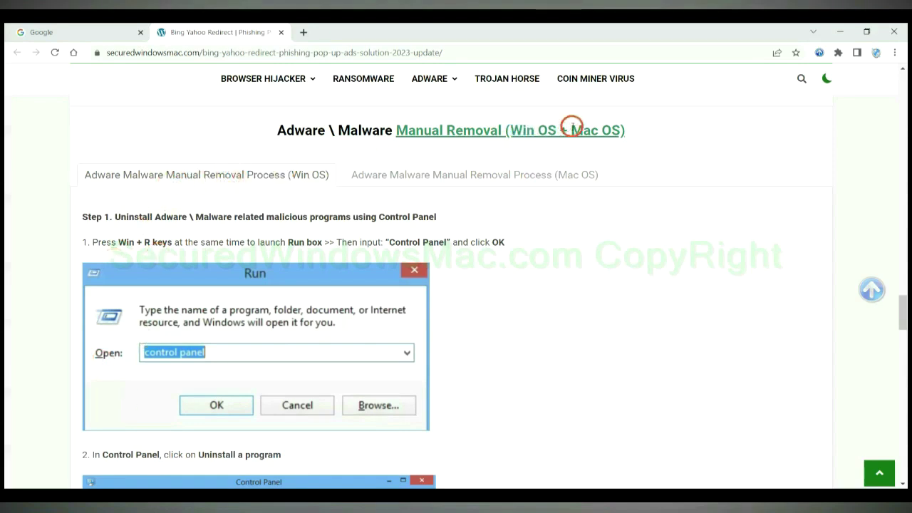
click(467, 175)
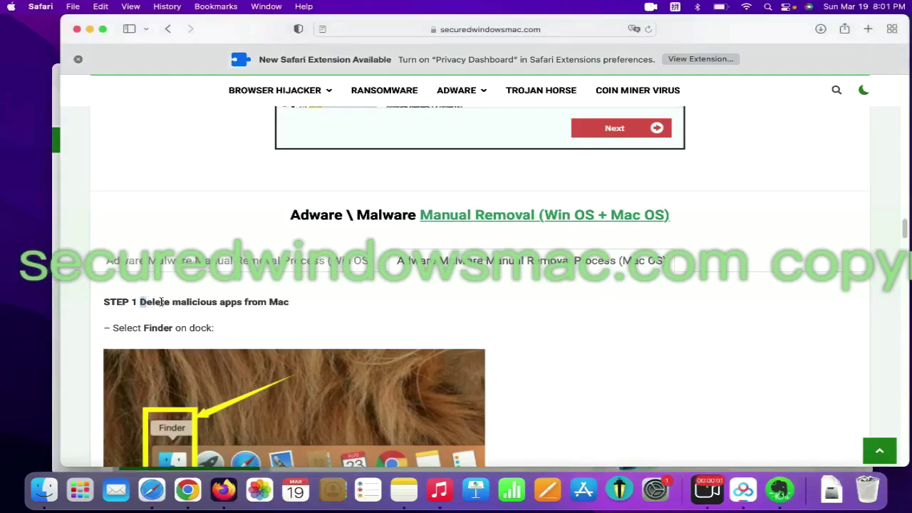
Step: Highlight the 'Delete malicious apps' instruction in step 1 of the guide
drag(141, 301, 241, 301)
click(270, 305)
scroll(75, 377, down, 5)
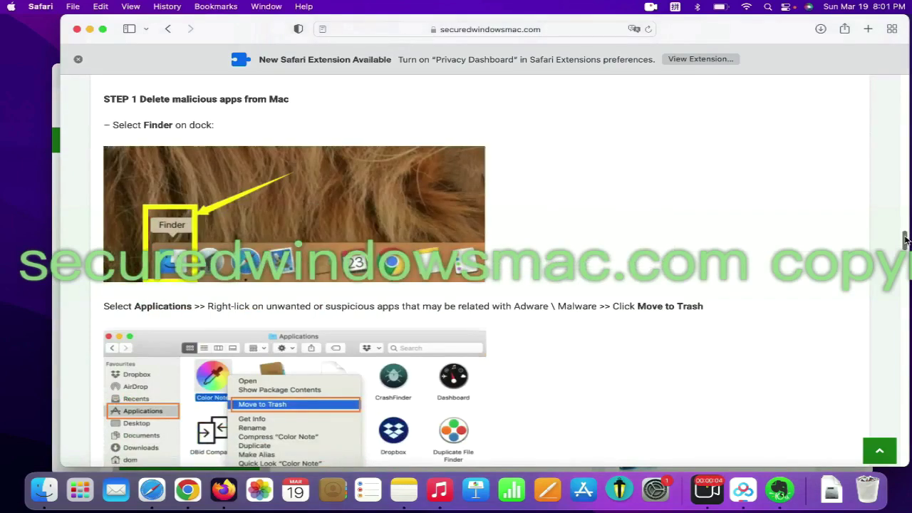
Step: Show BeeCut's actions in Finder's Applications folder, then empty the Trash from the Dock
click(45, 489)
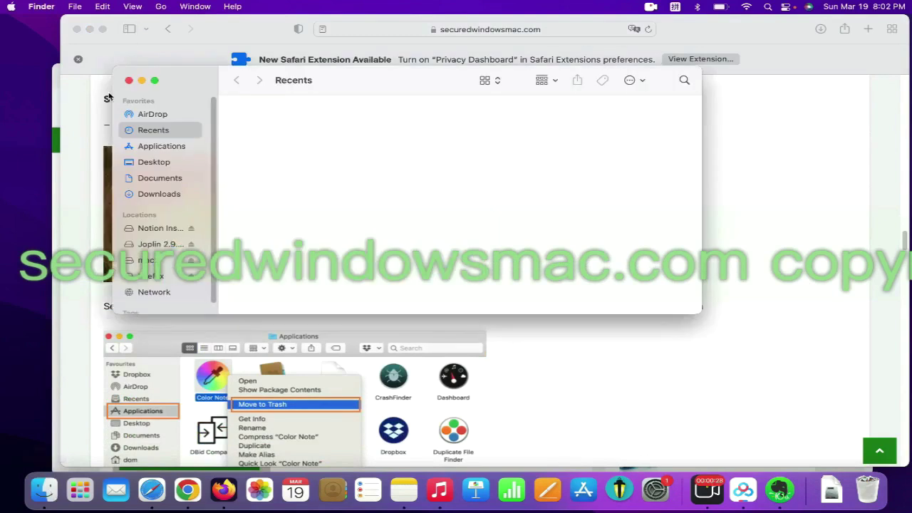
click(151, 144)
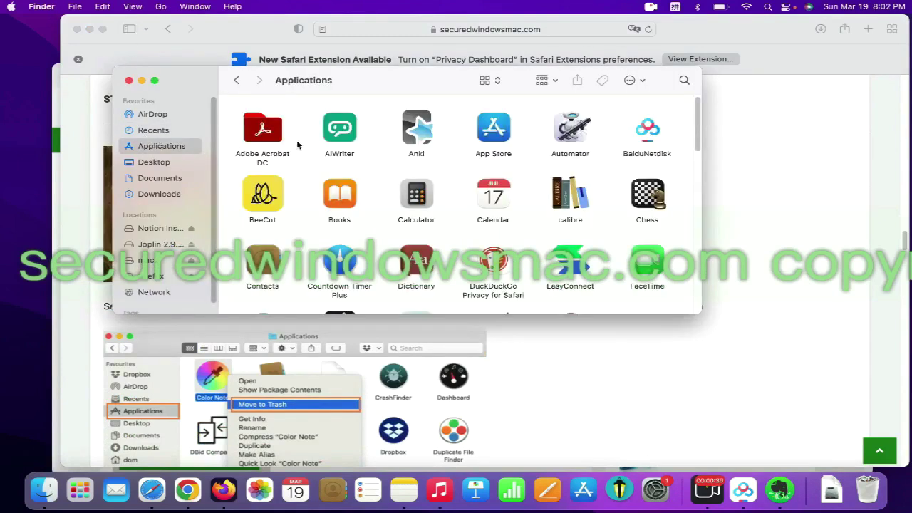
right_click(258, 184)
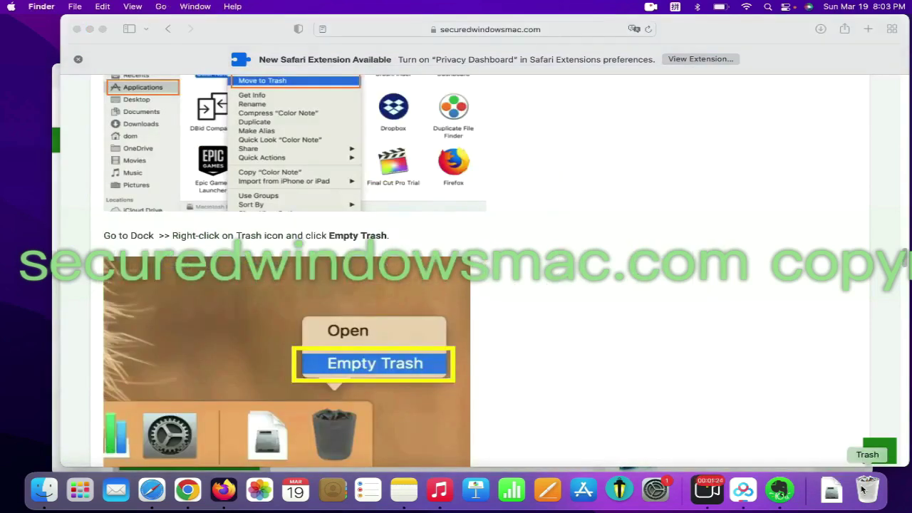
right_click(865, 489)
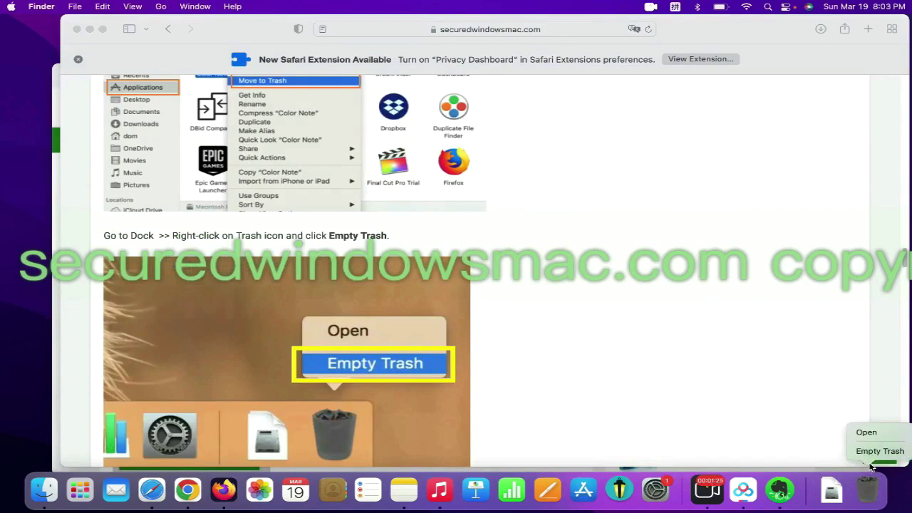
click(870, 463)
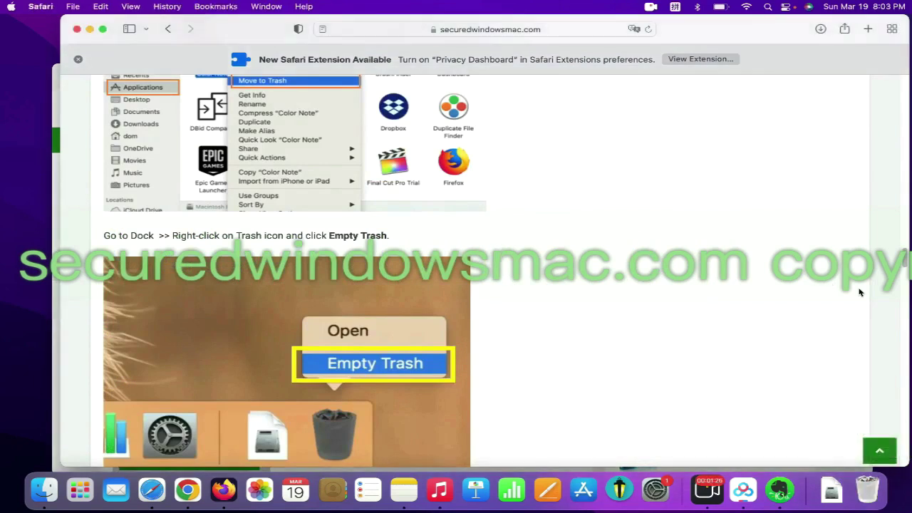
Step: Highlight step 2's heading, show Safari's Extensions preferences with Privacy Dashboard, then launch Chrome
scroll(905, 264, down, 5)
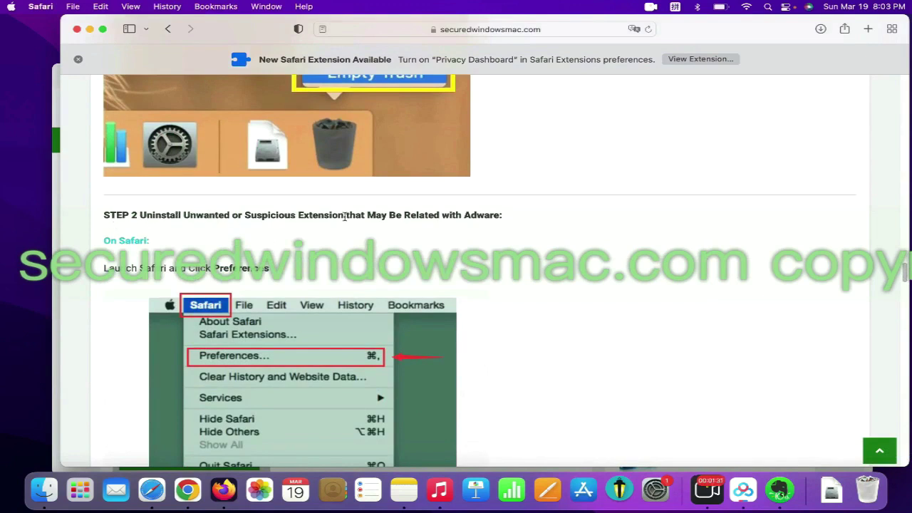
drag(345, 216, 141, 215)
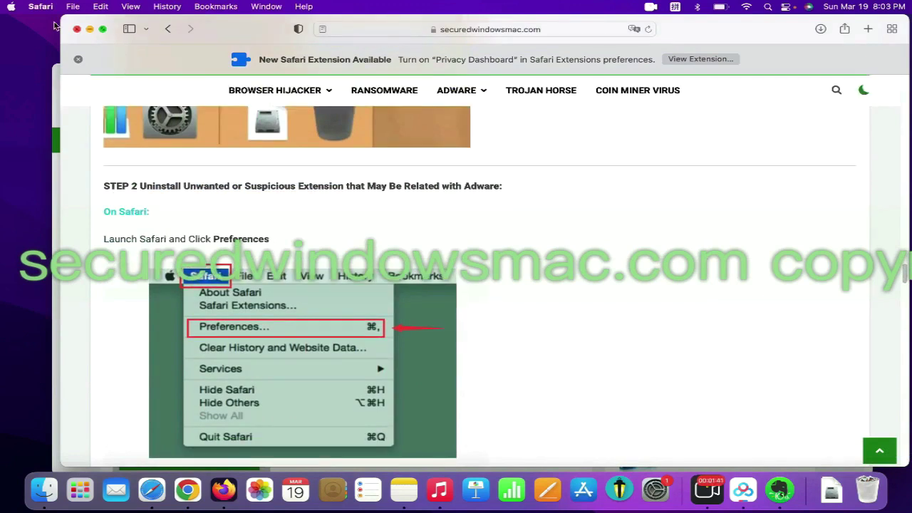
click(41, 6)
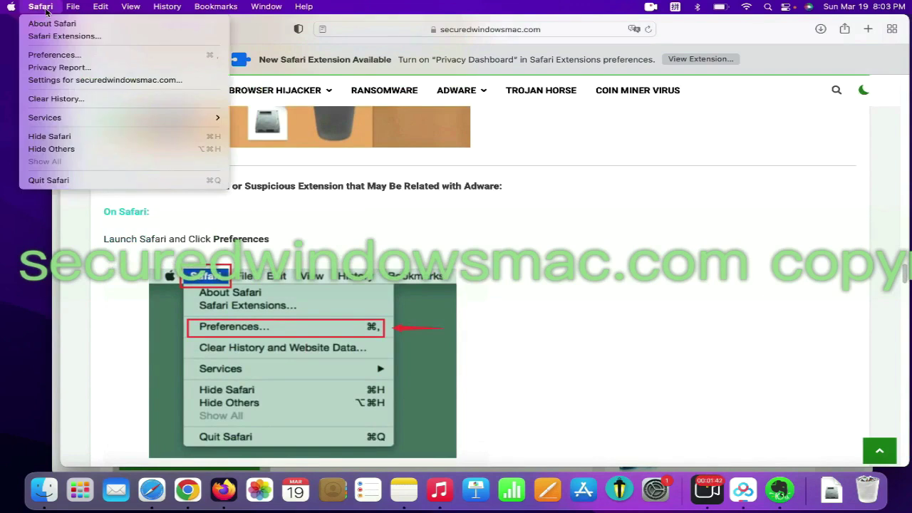
click(65, 54)
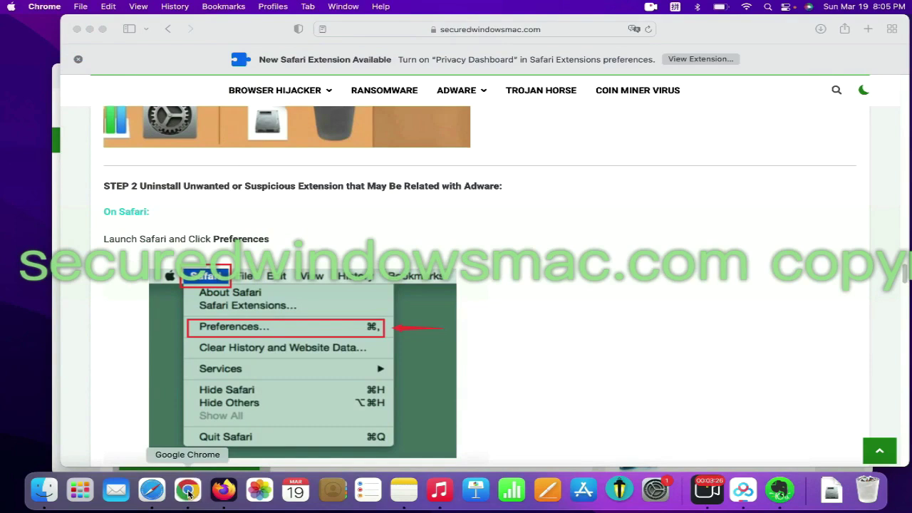
click(188, 492)
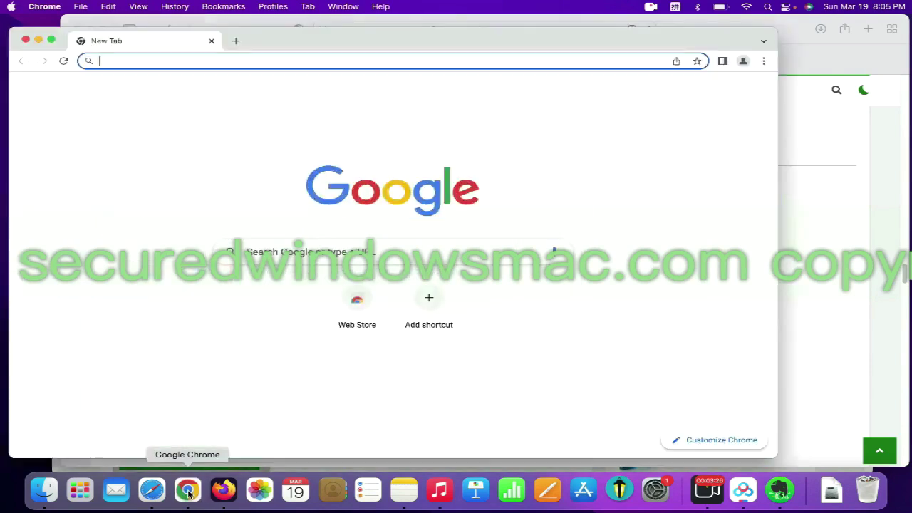
Step: Remove the Teleparty extension from Chrome, then open Firefox's extension manager showing Presearch.com
click(763, 61)
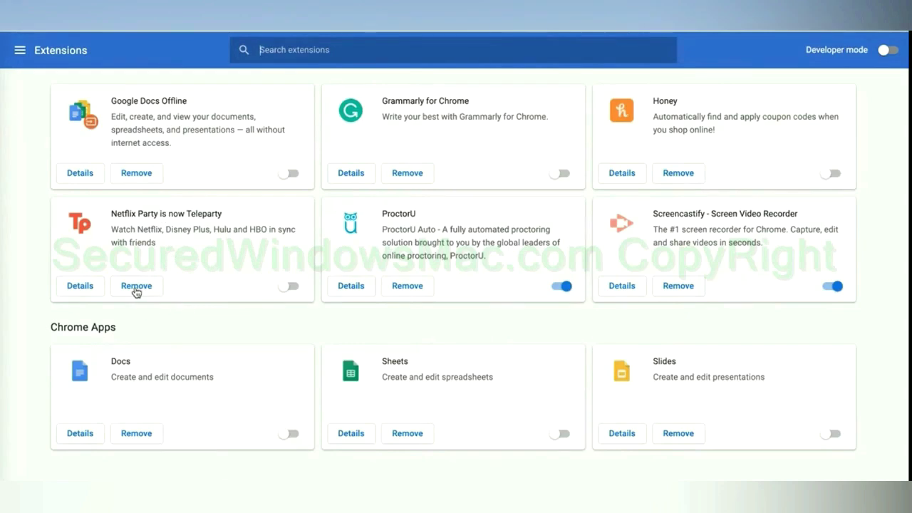
click(136, 287)
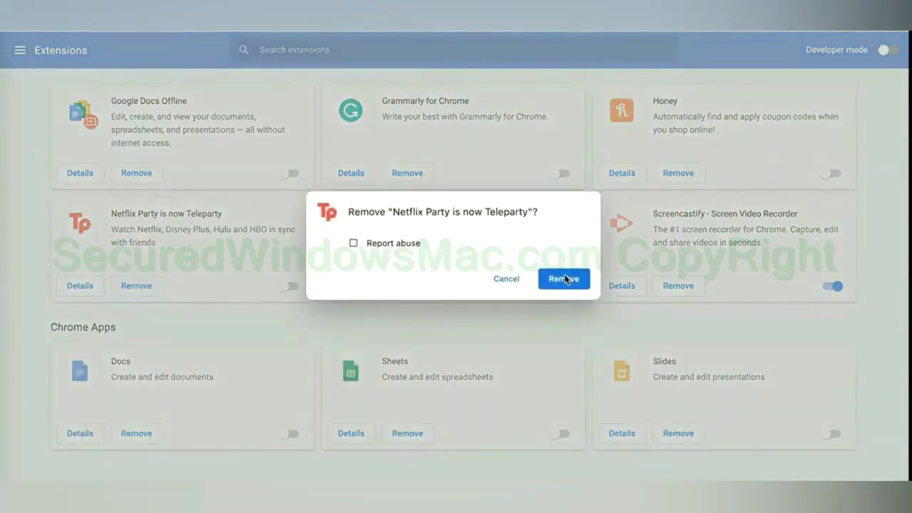
click(564, 278)
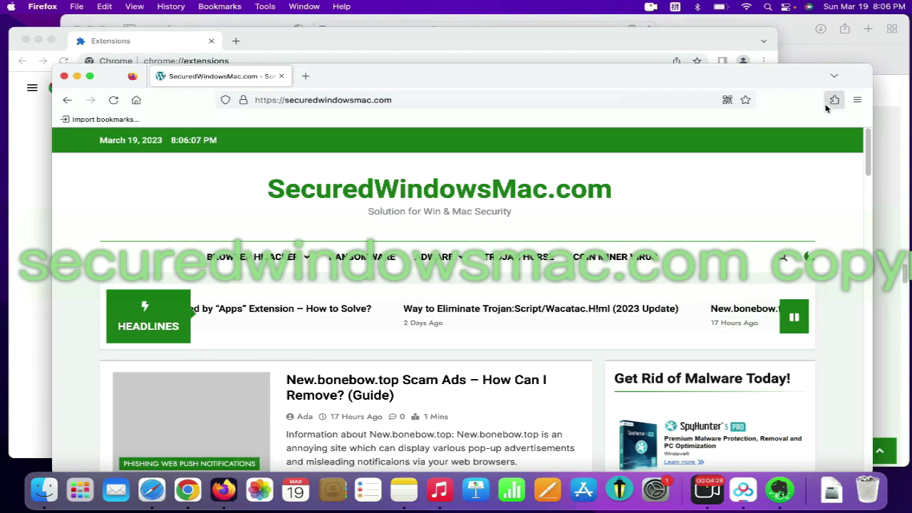
click(833, 100)
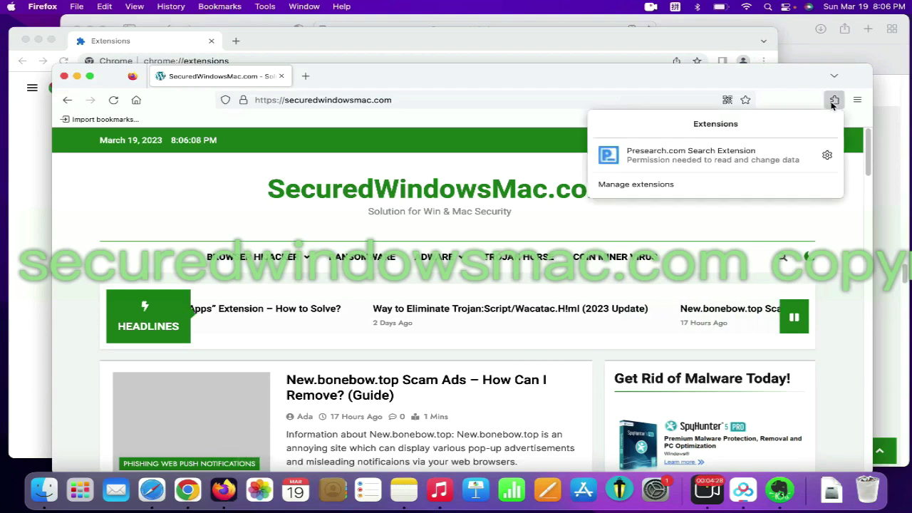
click(696, 186)
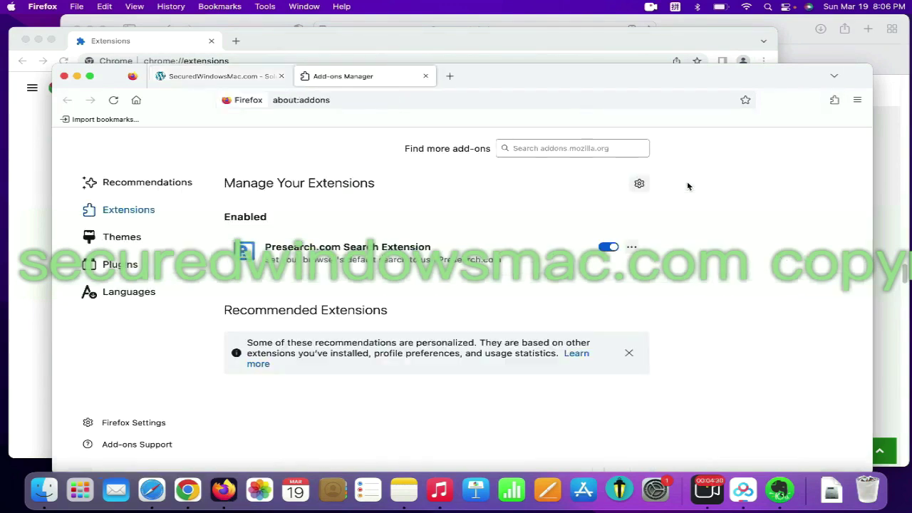
Step: Bring up the Presearch.com Search Extension's options in Firefox's extension manager
click(631, 248)
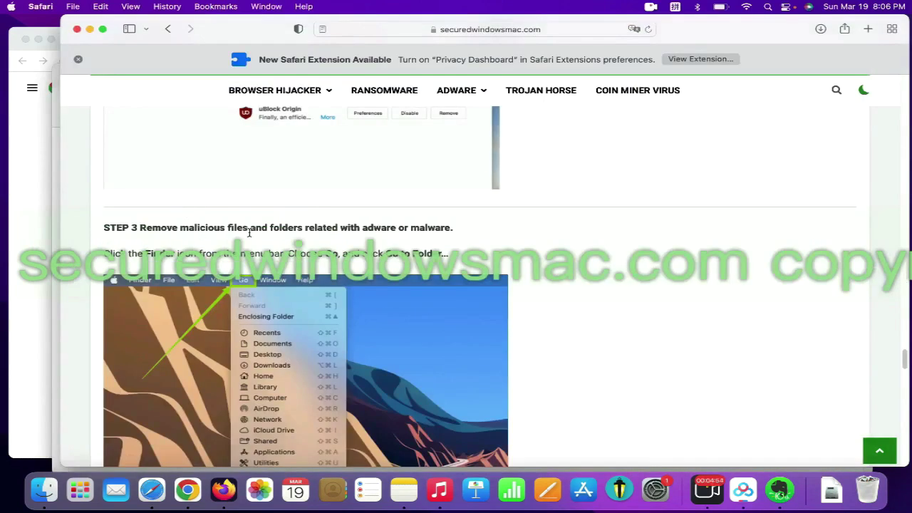
drag(246, 228, 174, 228)
click(245, 230)
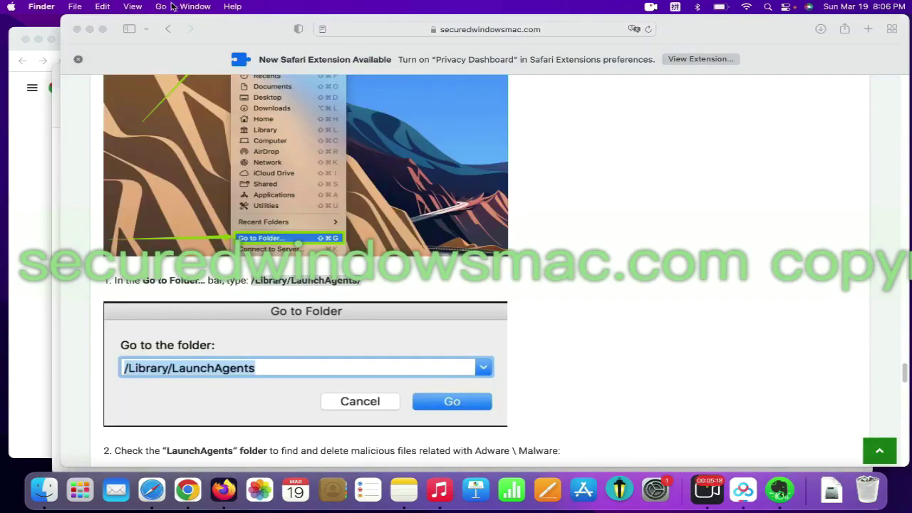
Step: Go to /Library/LaunchAgents/ and move com.enigmasoft.spyhunter.plist to the Trash
click(163, 6)
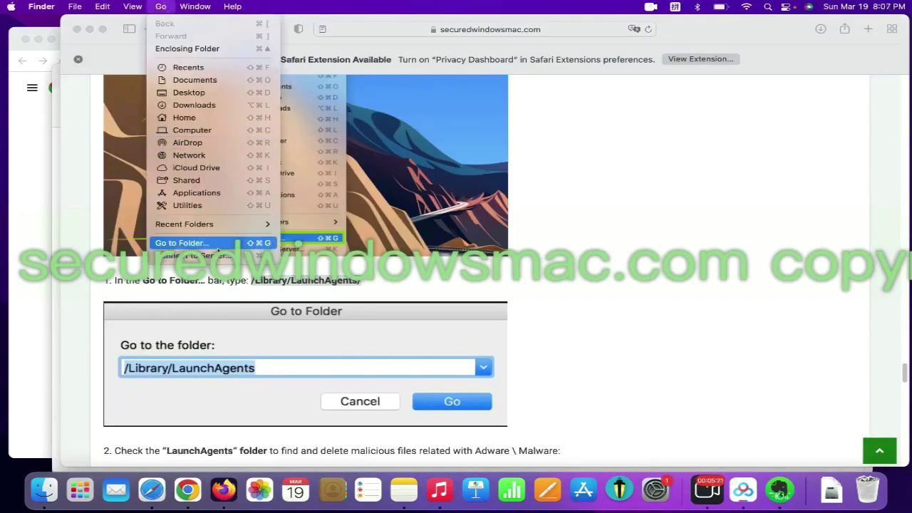
click(225, 242)
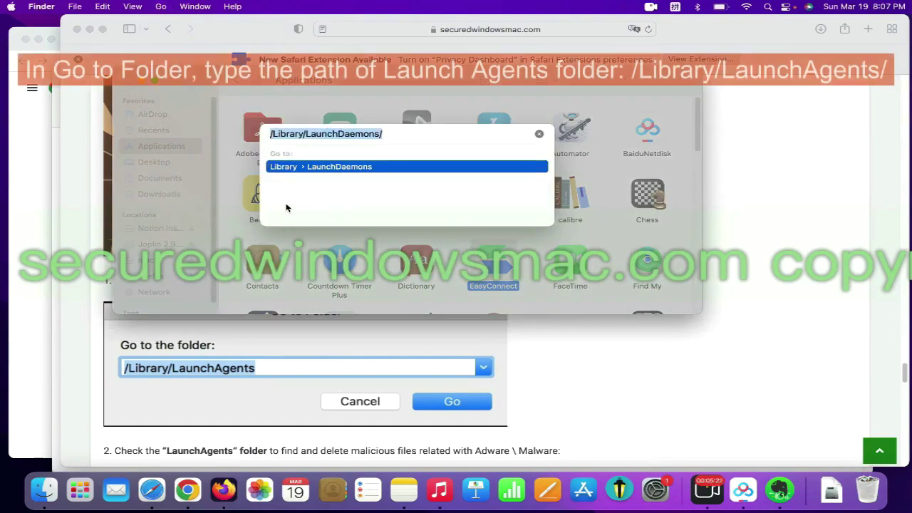
text(/Library/LaunchAgents/)
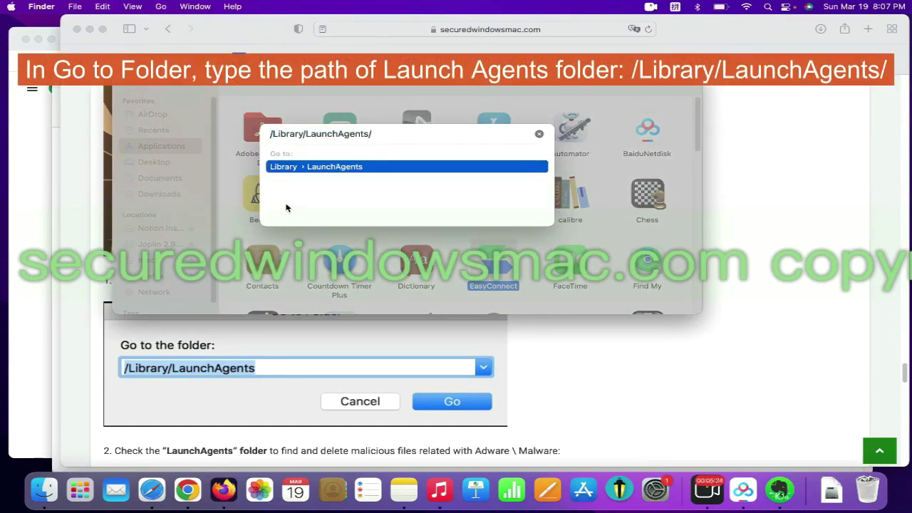
key(Return)
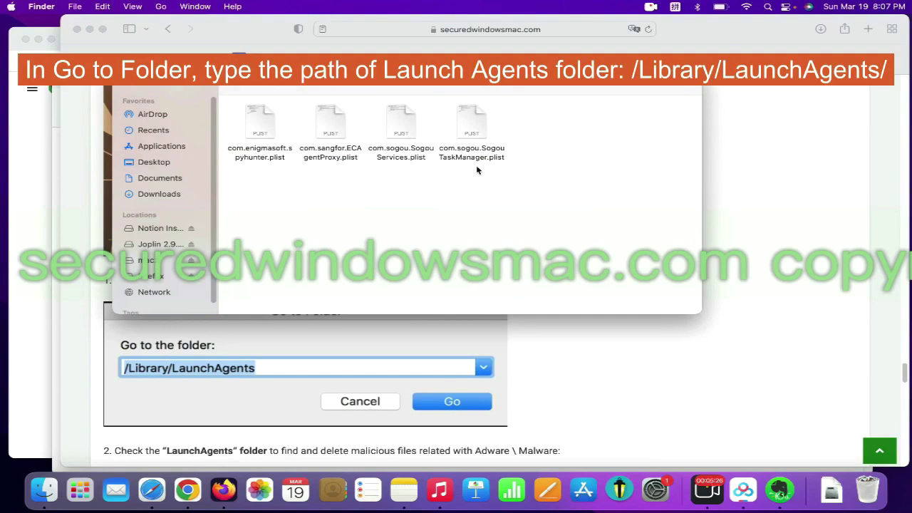
right_click(272, 142)
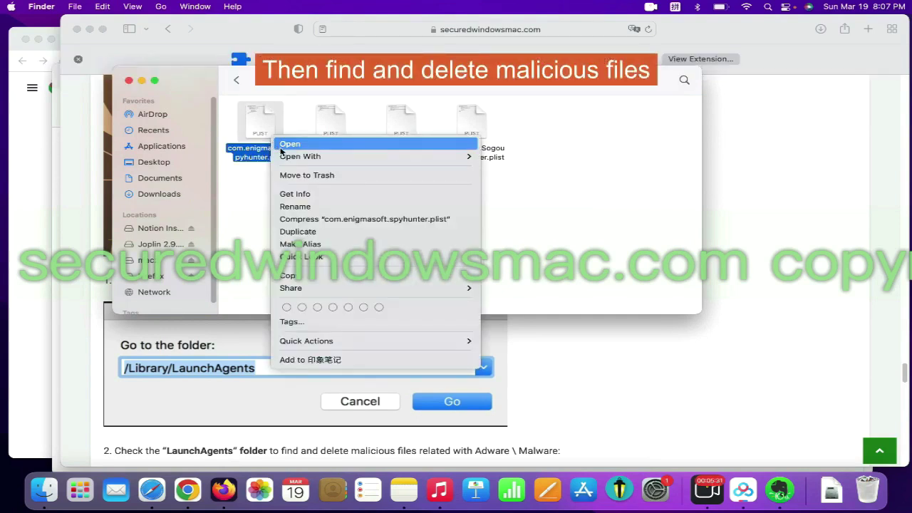
click(310, 174)
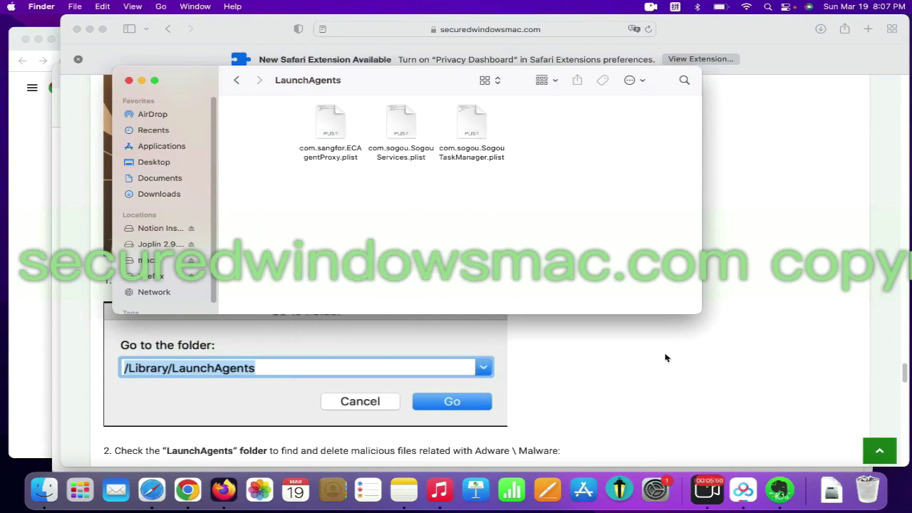
Step: Scroll the guide to the Application Support step and highlight its folder path
click(663, 358)
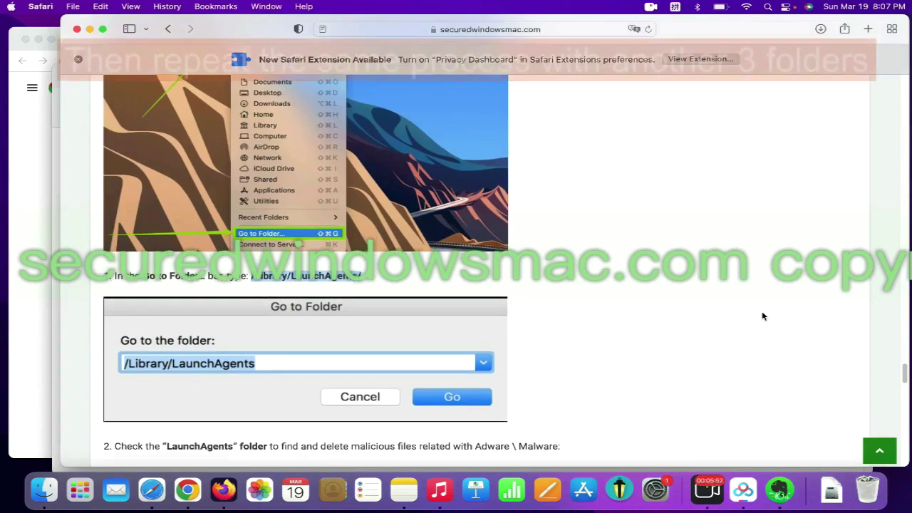
scroll(763, 316, down, 2)
scroll(762, 316, down, 10)
scroll(762, 316, down, 1)
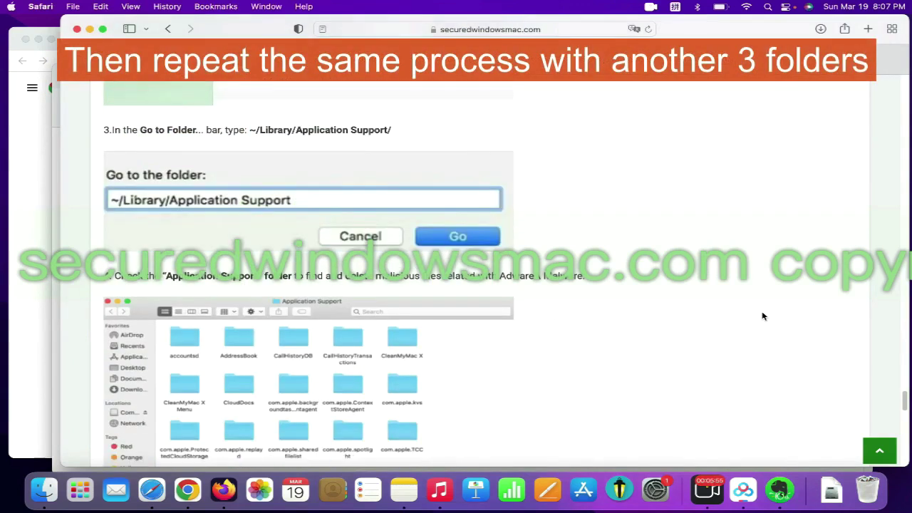
drag(268, 126, 420, 131)
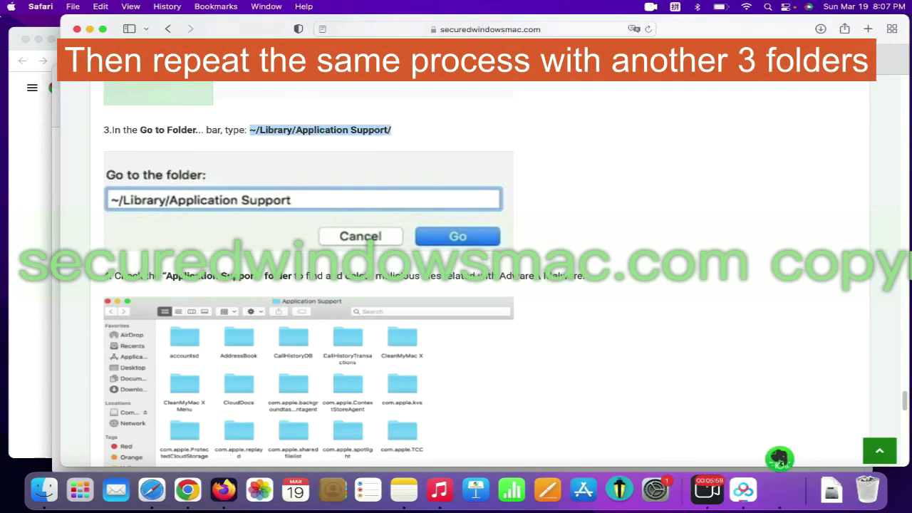
Step: Open ~/Library/Application Support/ in Finder via Go to Folder and bring up Goldenfrog's actions
click(782, 470)
click(158, 7)
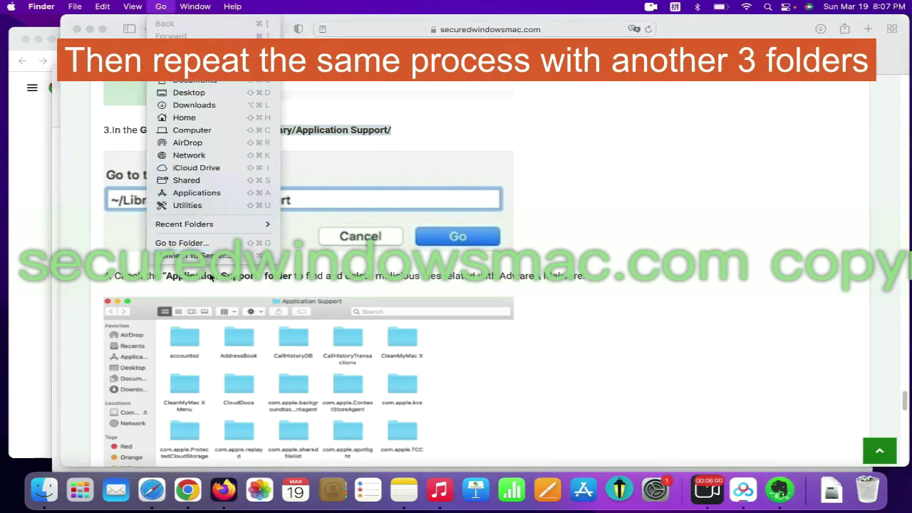
click(210, 243)
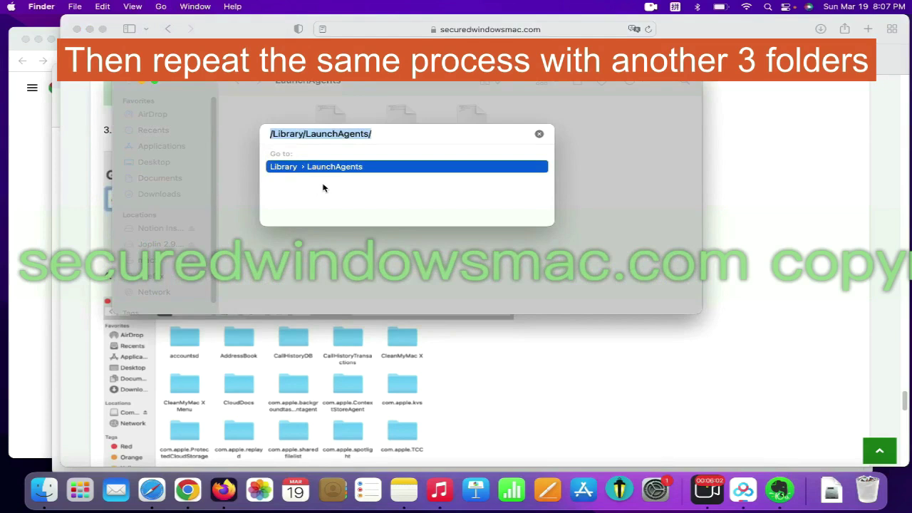
text(~/Library/Application Support/)
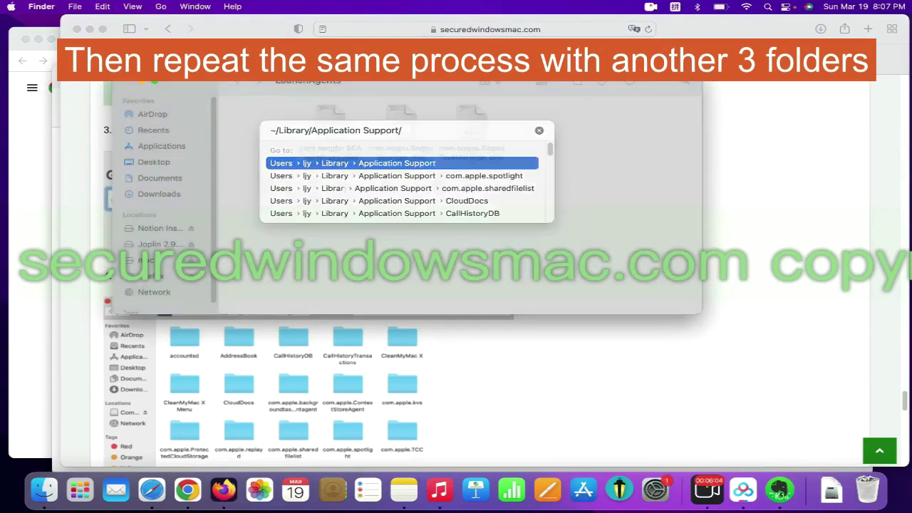
key(Return)
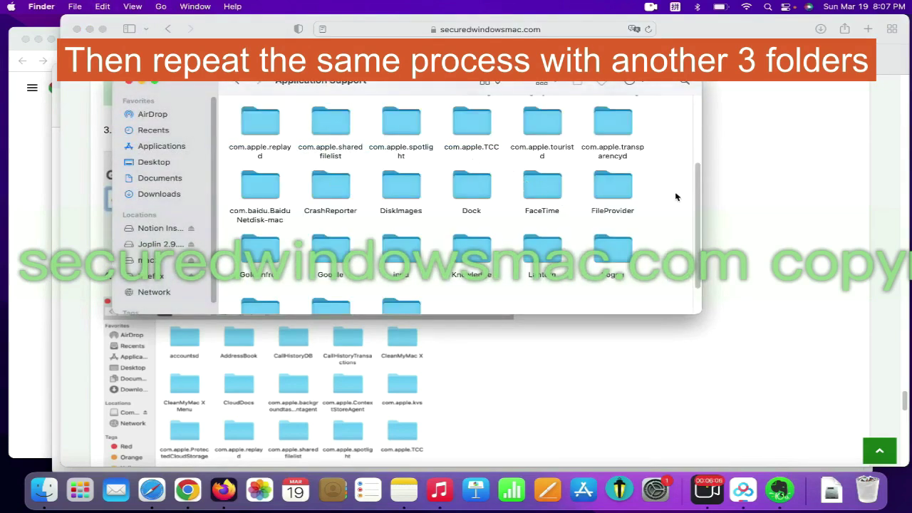
drag(697, 212, 691, 205)
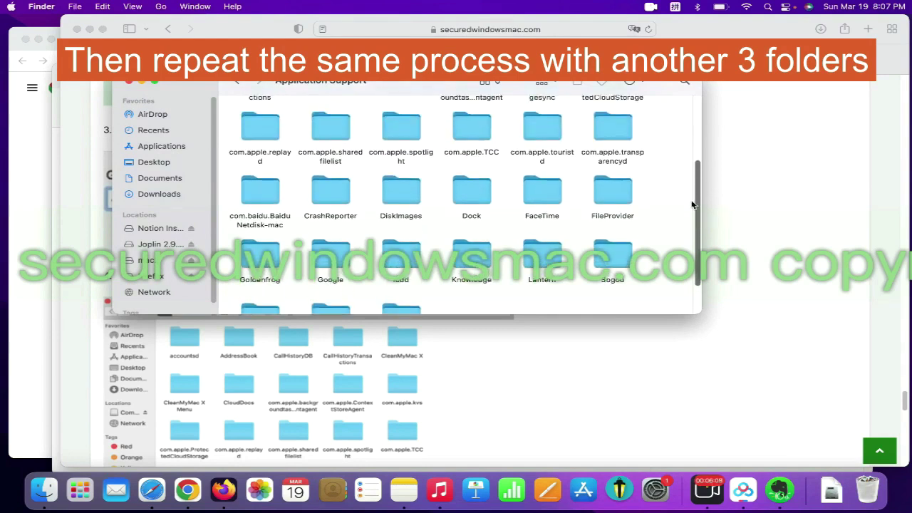
right_click(263, 257)
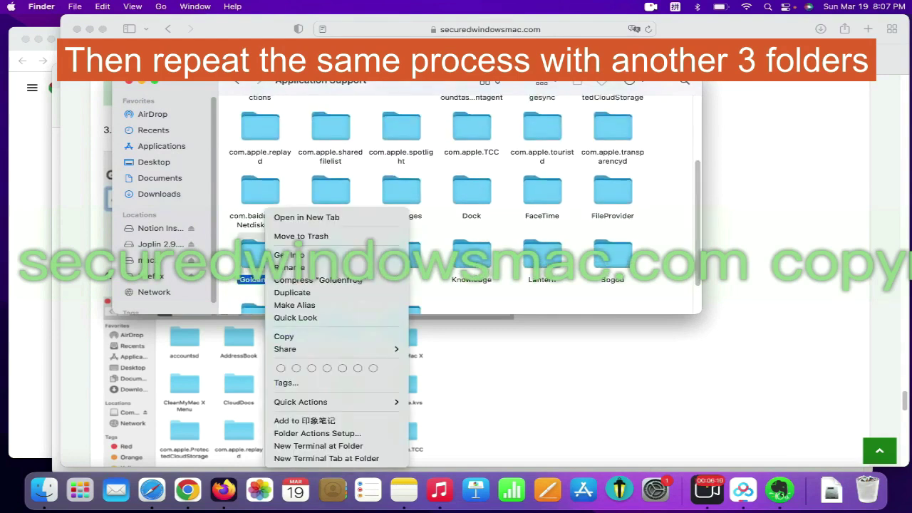
Step: Finish trashing the Goldenfrog folder and copy the ~/Library/LaunchAgents path from the guide
click(299, 236)
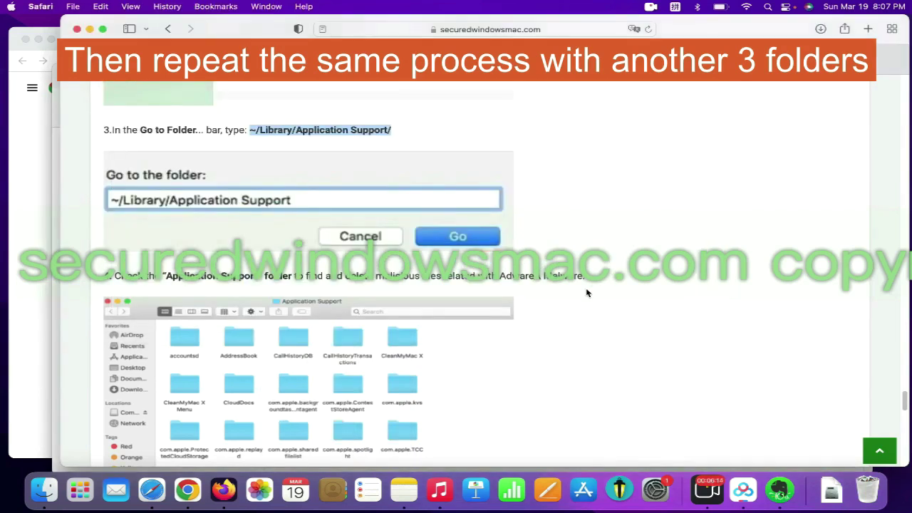
scroll(587, 292, down, 1)
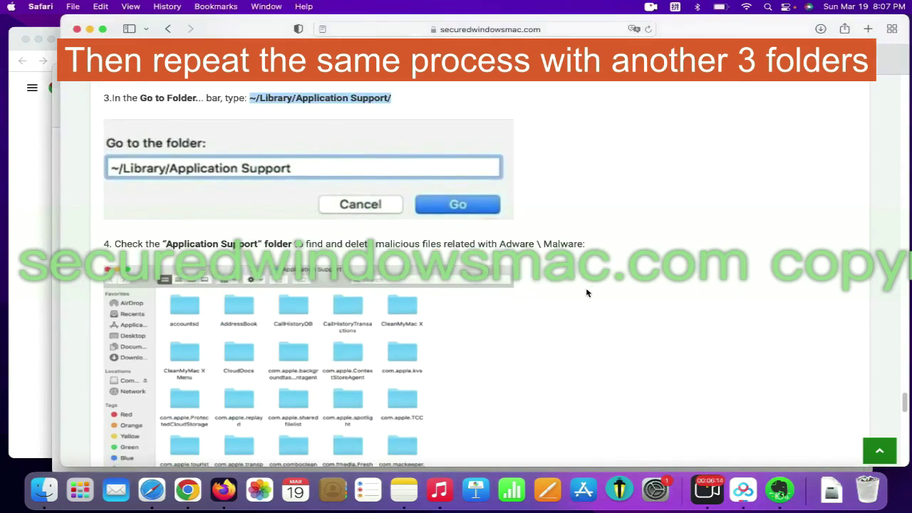
scroll(586, 293, down, 2)
scroll(586, 292, down, 5)
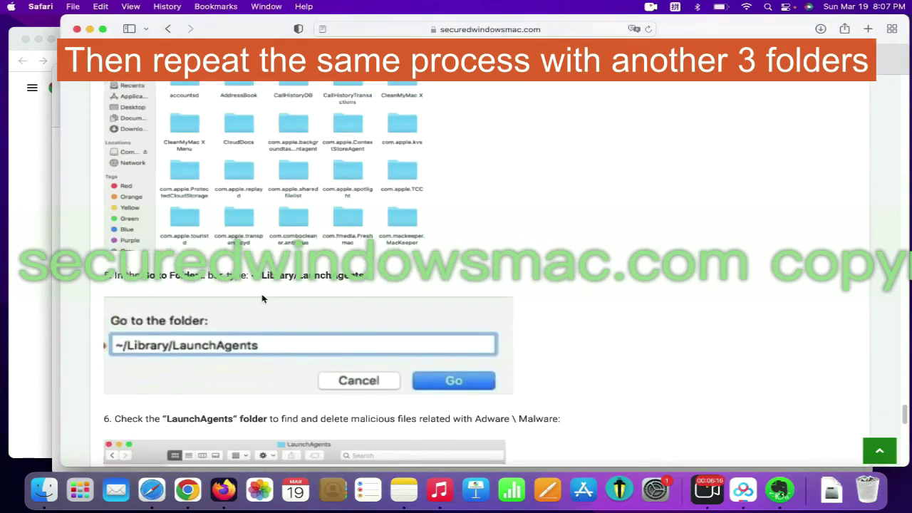
drag(251, 280, 420, 280)
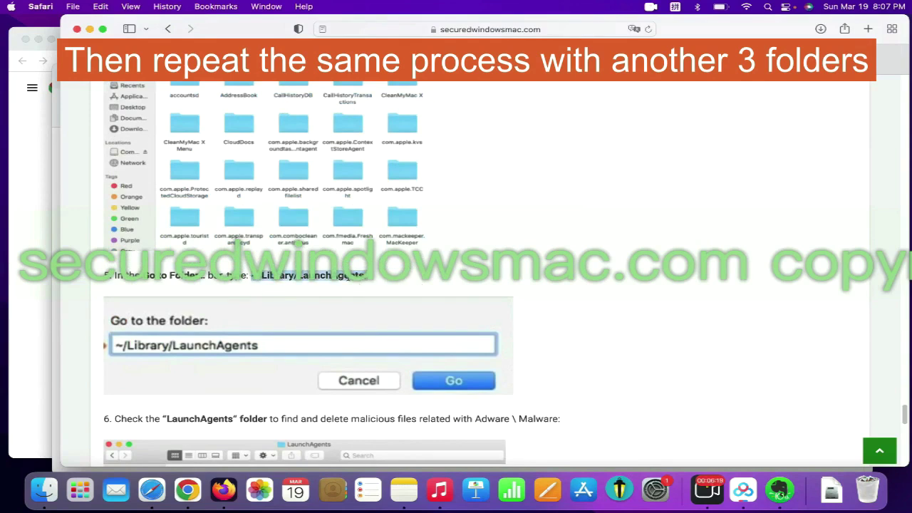
right_click(345, 273)
click(384, 325)
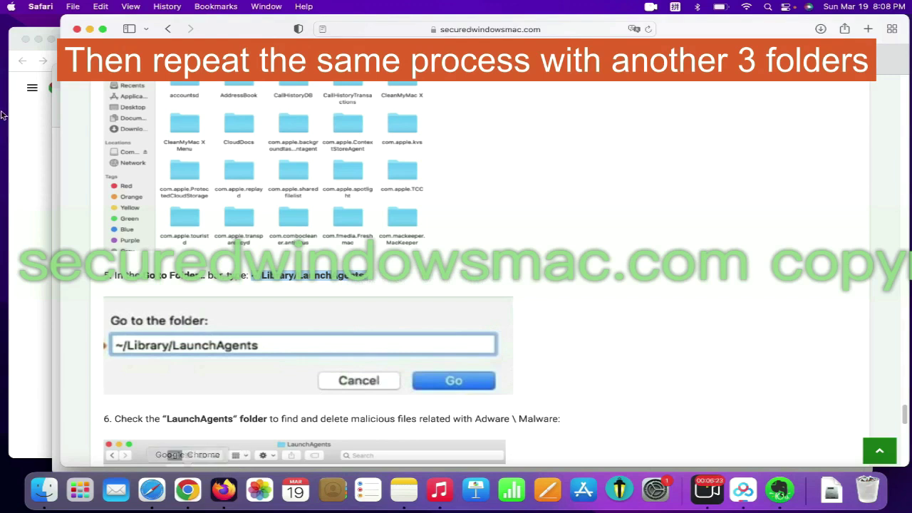
Step: Go to ~/Library/LaunchAgents in Finder and move org.getlantern.plist to the Trash
key(super+Tab)
click(161, 7)
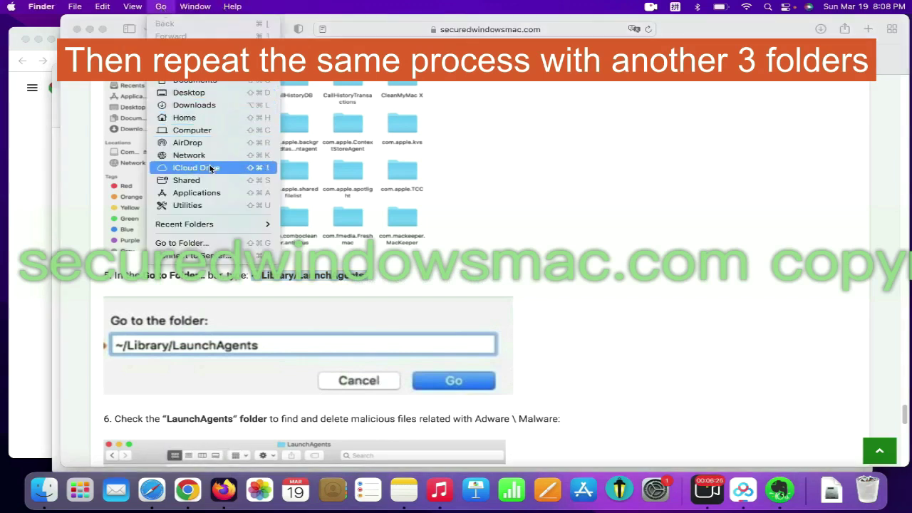
click(214, 243)
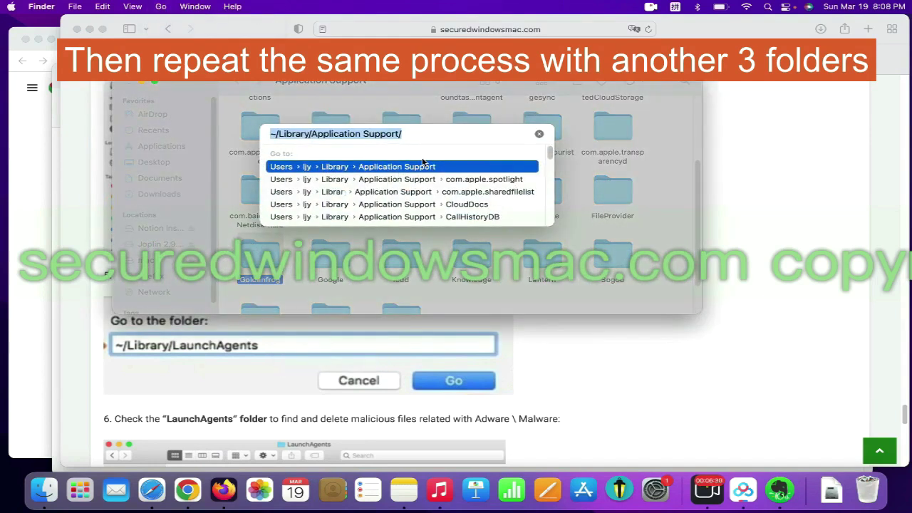
key(super+v)
key(Return)
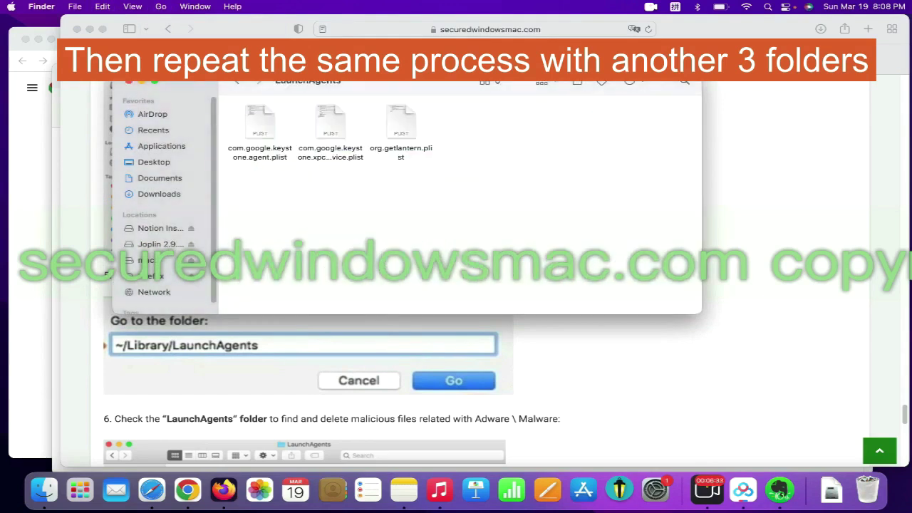
right_click(385, 147)
click(426, 184)
Step: Copy the /Library/LaunchDaemons/ path from step 7 of the removal guide
click(764, 194)
scroll(616, 339, down, 5)
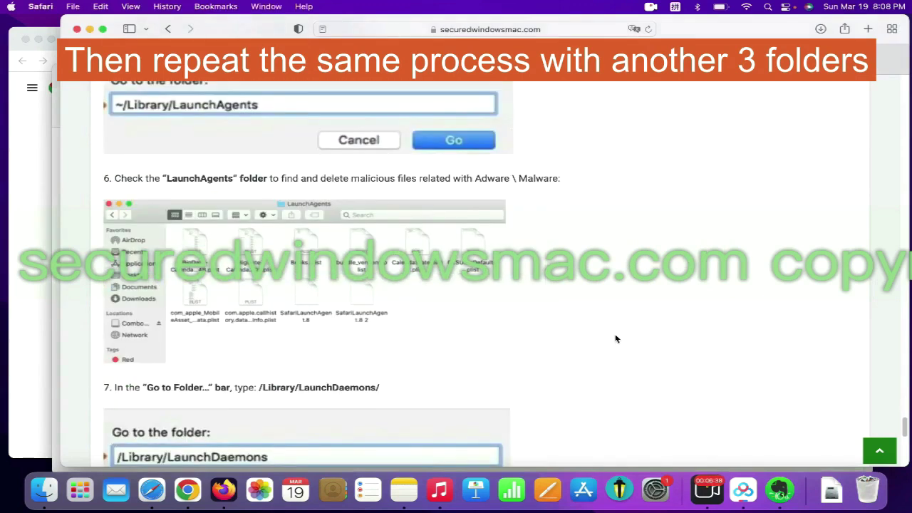
scroll(617, 340, down, 1)
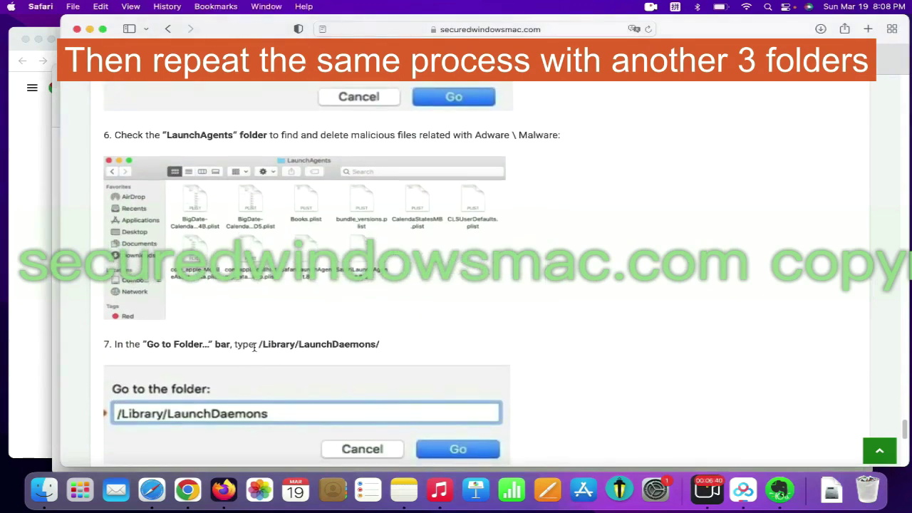
drag(260, 344, 393, 347)
right_click(365, 344)
click(403, 389)
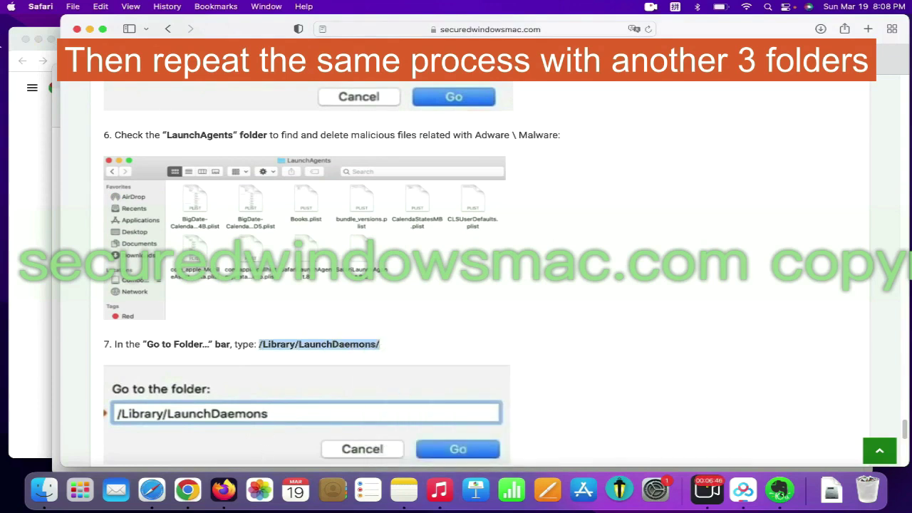
Step: Go to /Library/LaunchDaemons in Finder and move vyprvpnservice.plist to the Trash
click(161, 7)
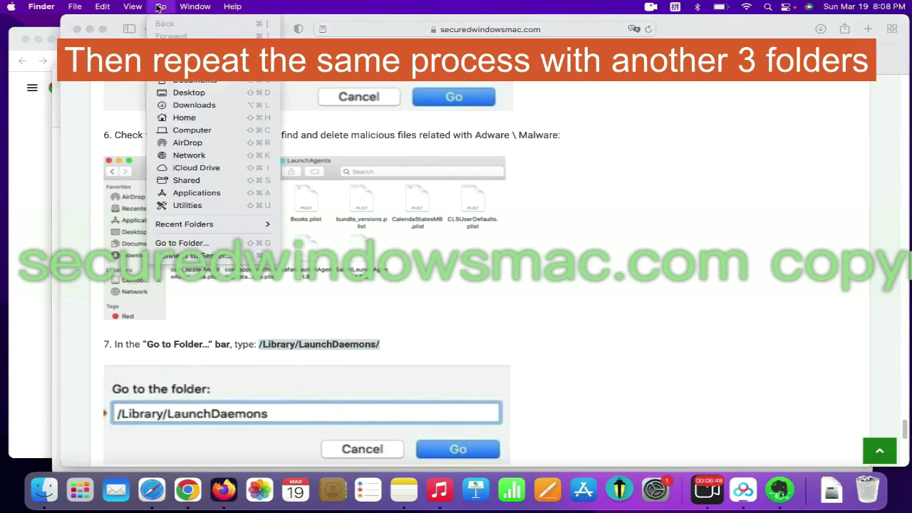
click(210, 246)
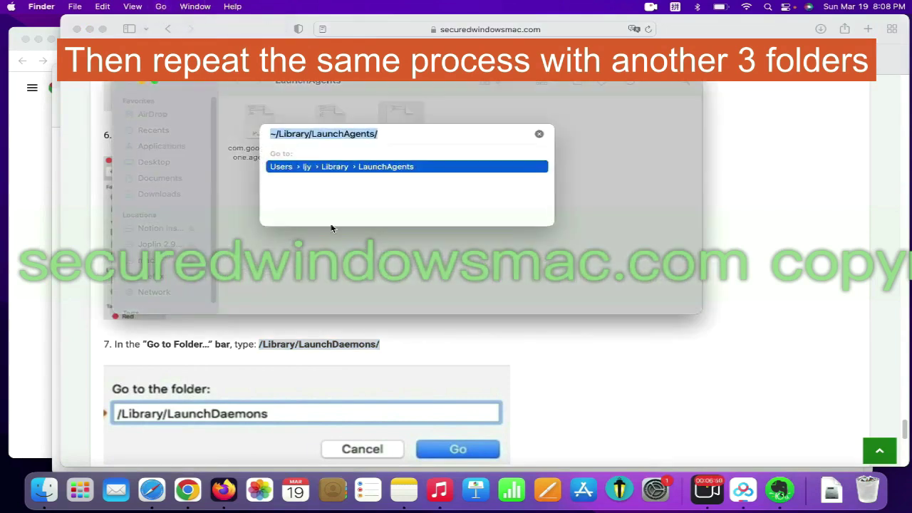
key(super+v)
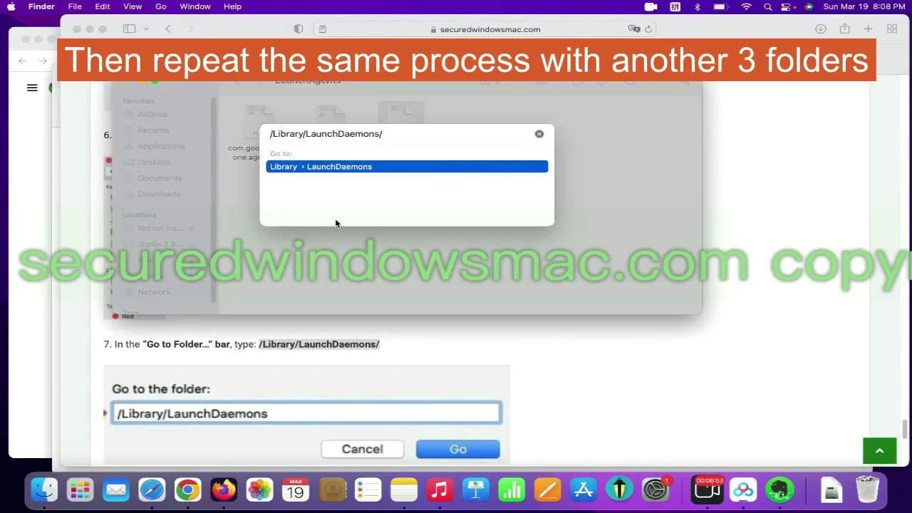
key(Return)
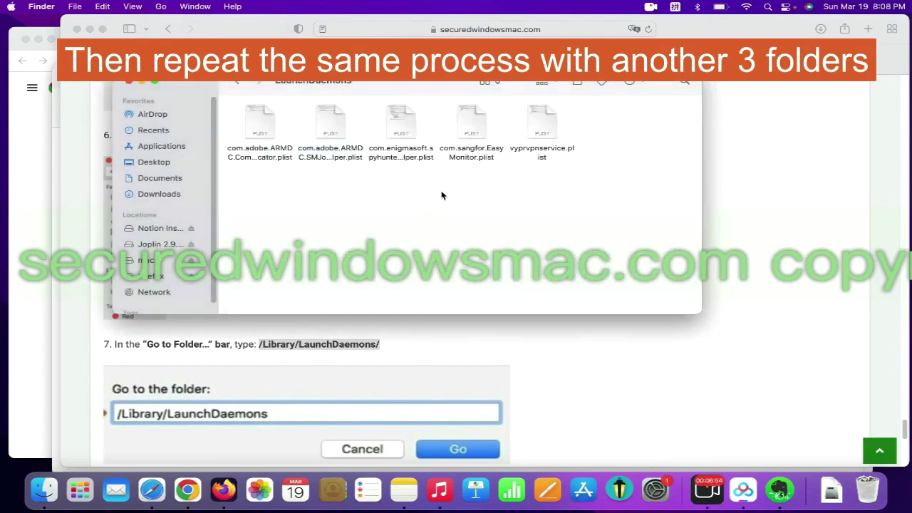
right_click(550, 132)
click(584, 167)
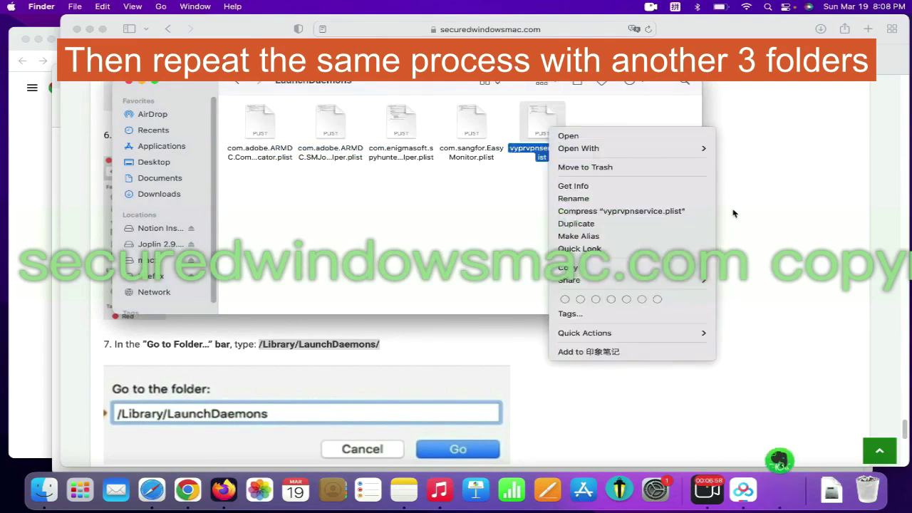
Step: Start the SpyHunter for Mac OS free-trial download from the guide's step 8
scroll(821, 274, down, 5)
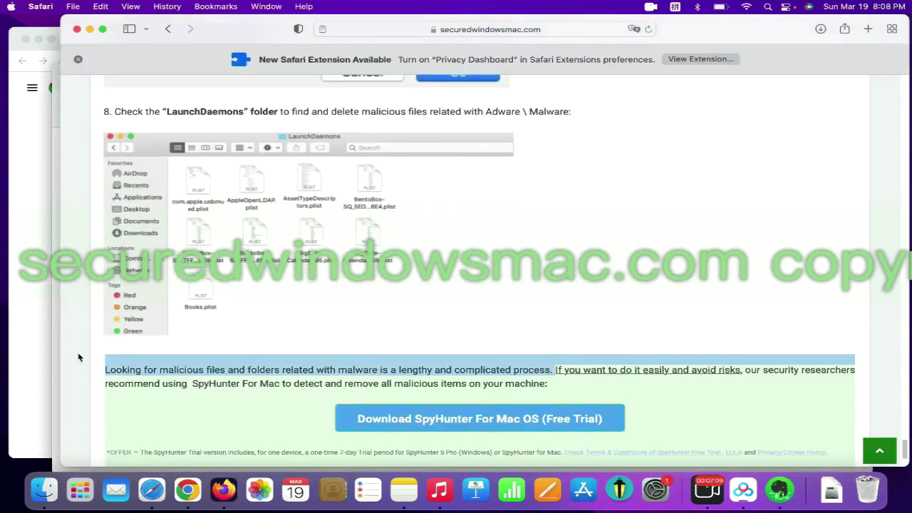
click(568, 427)
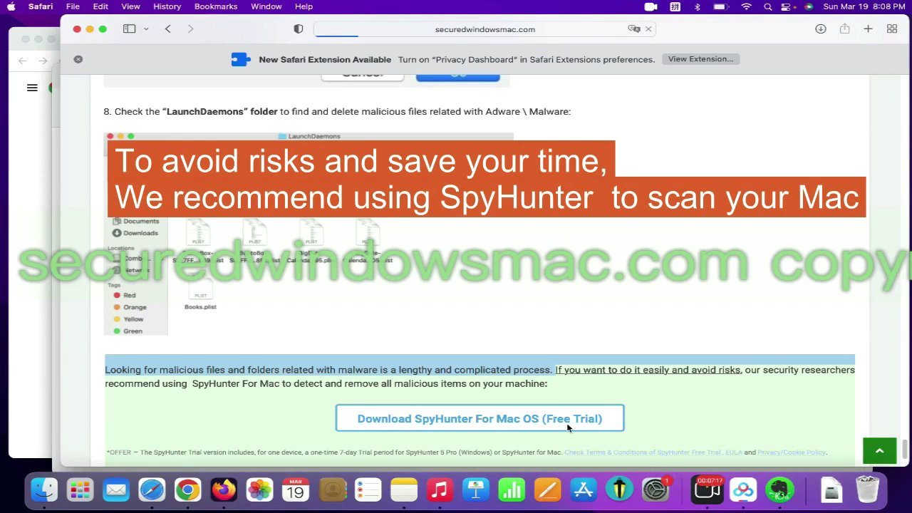